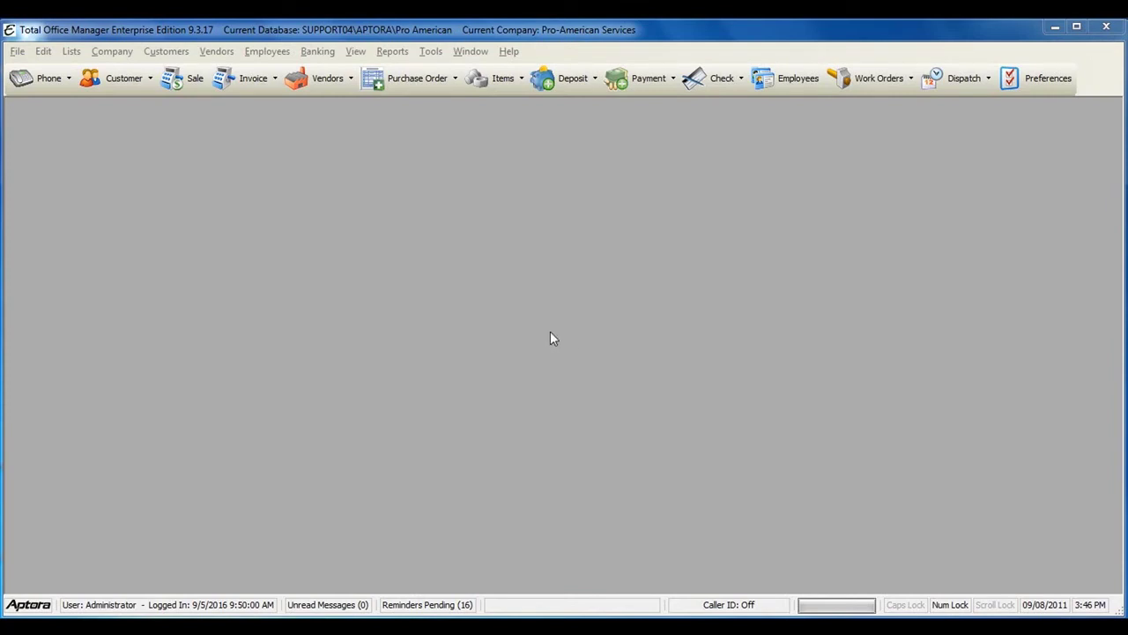
Open the Pay Bills window from the Vendors menu and move it up and left
left_click(215, 53)
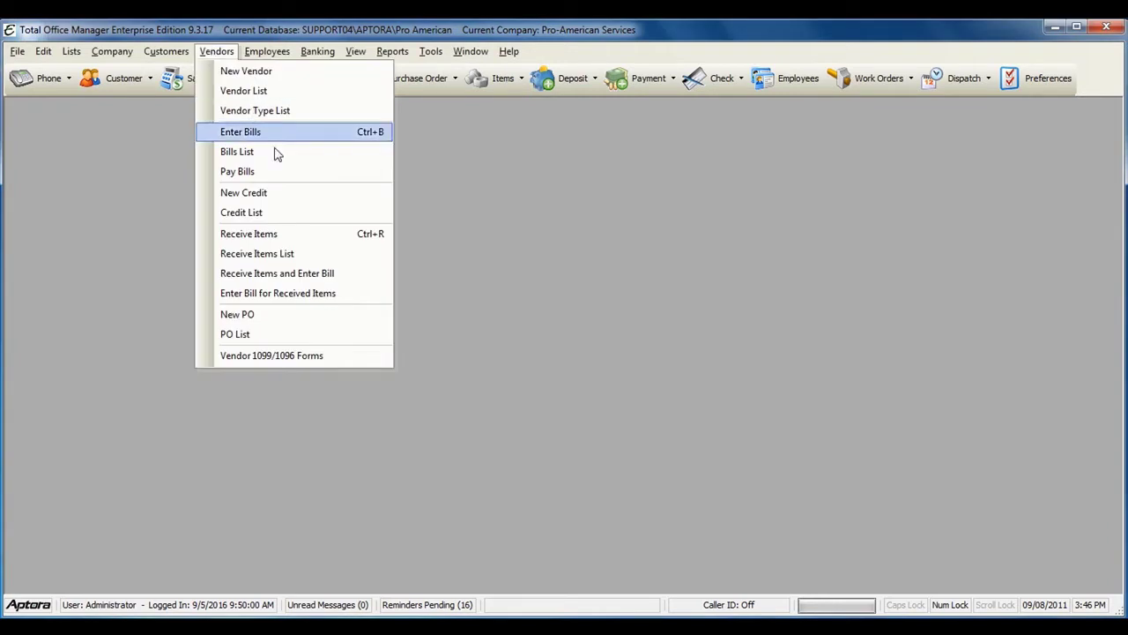
left_click(249, 179)
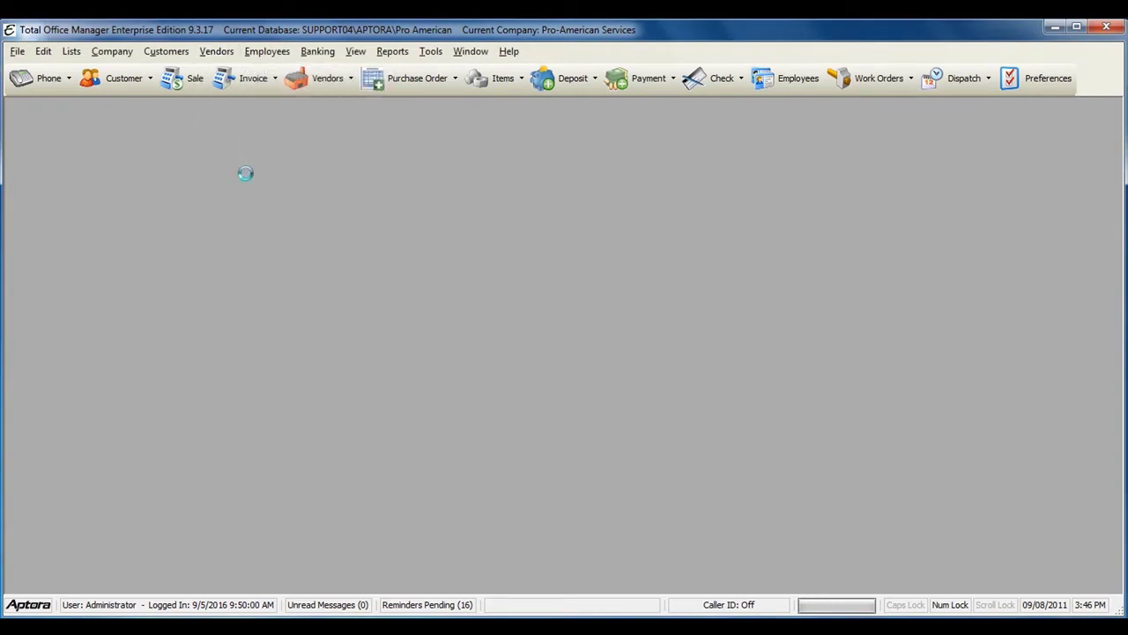
left_click_drag(325, 210, 297, 134)
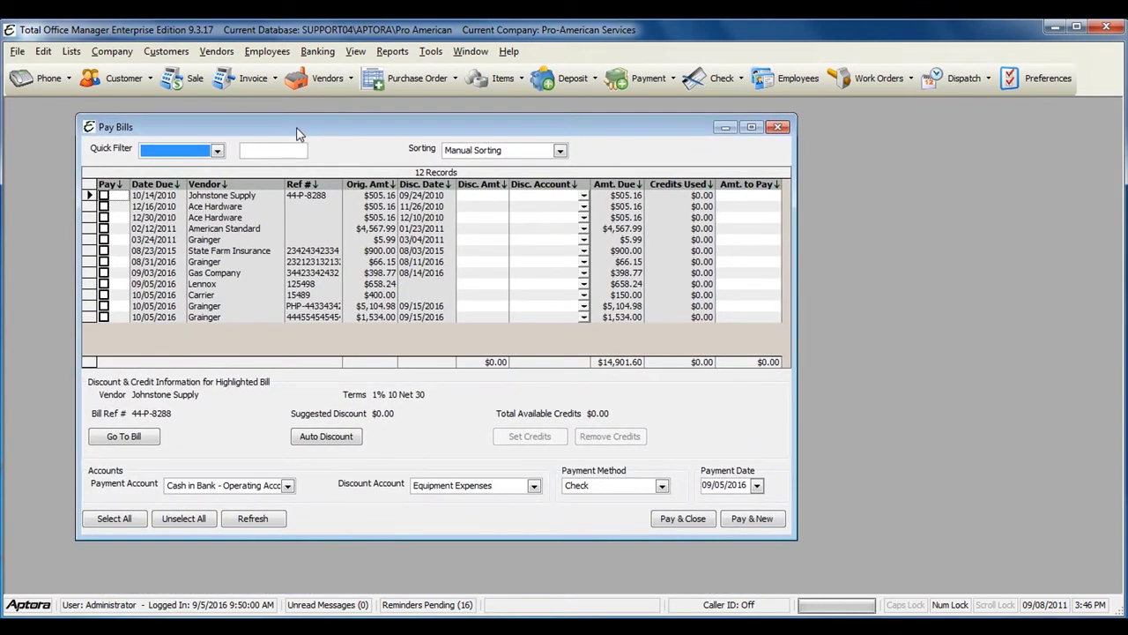
Filter the bills by Vendor 'Gr' to show only Grainger bills, keeping Manual Sorting
left_click(218, 152)
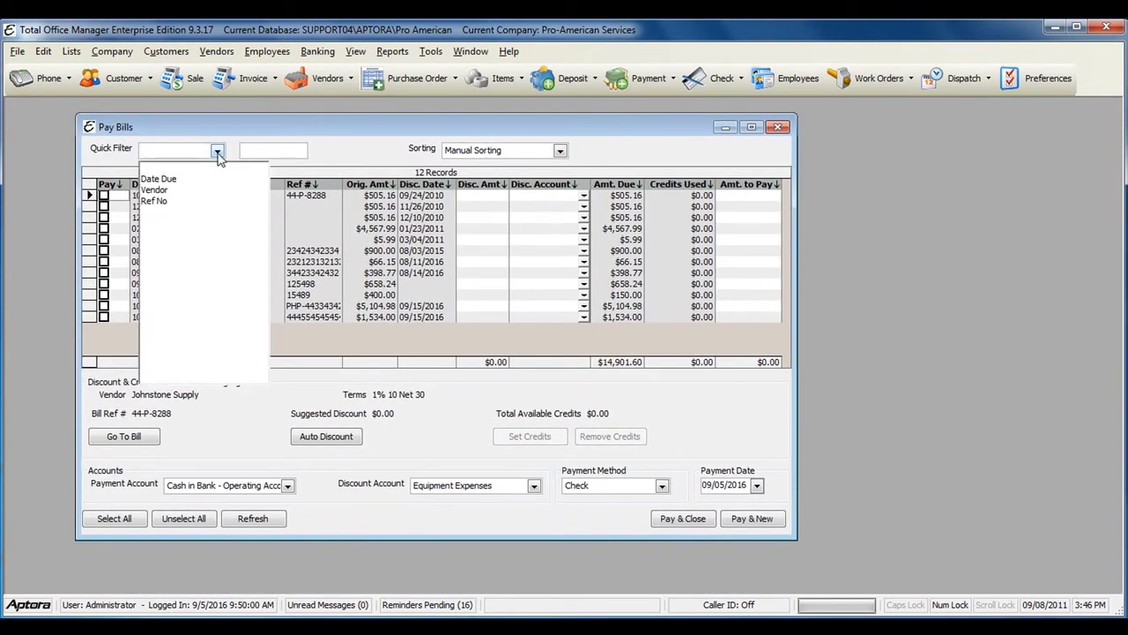
left_click(172, 189)
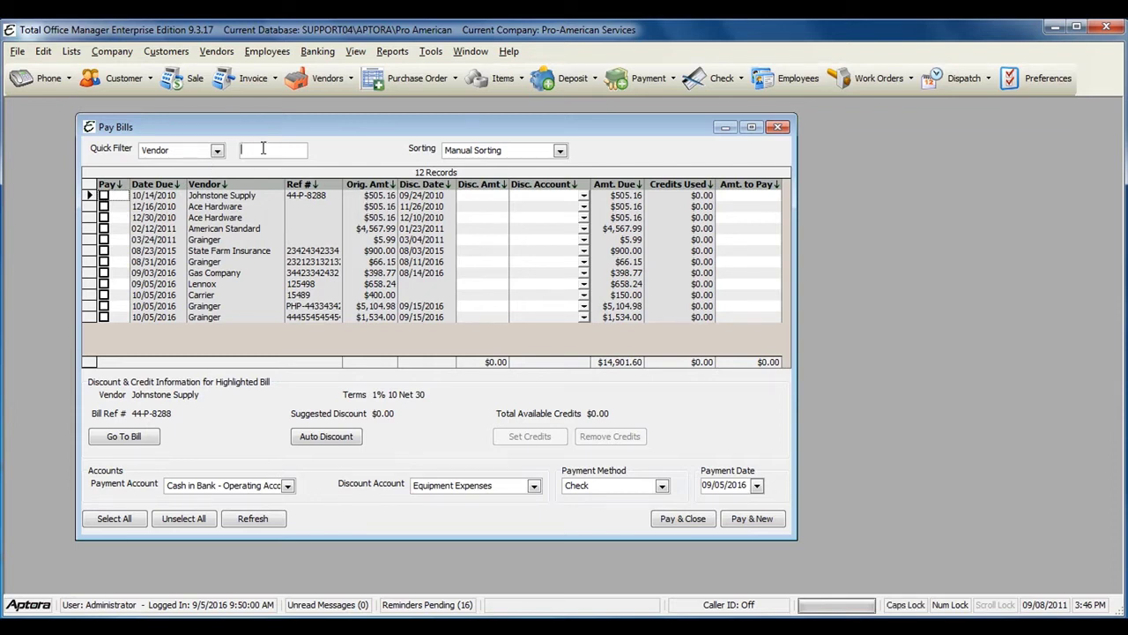
type("Grai")
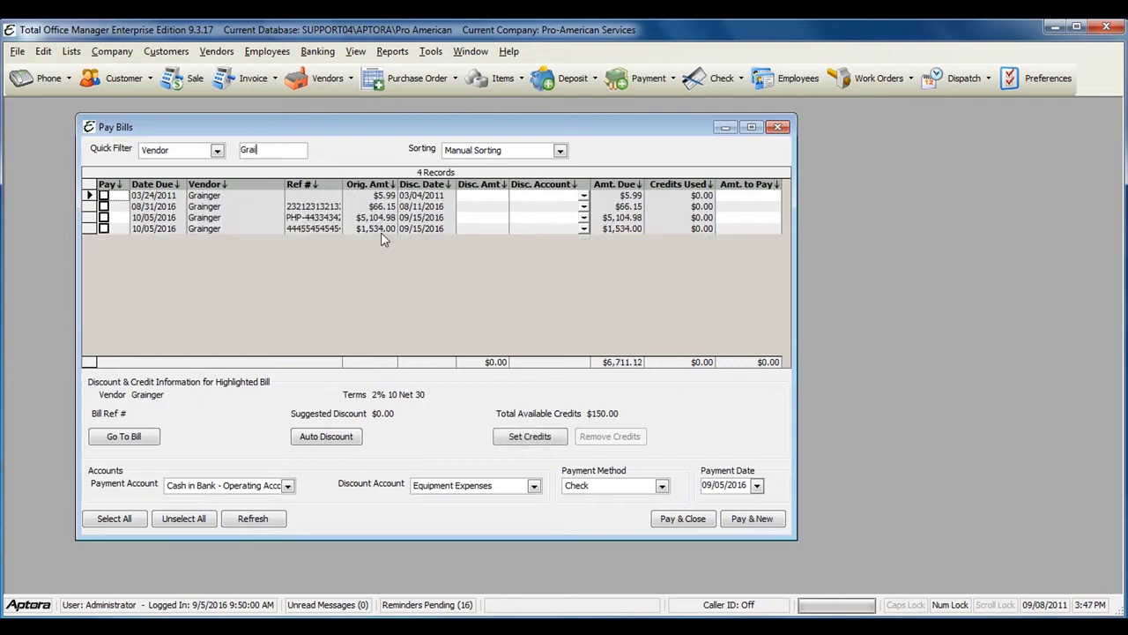
left_click(562, 154)
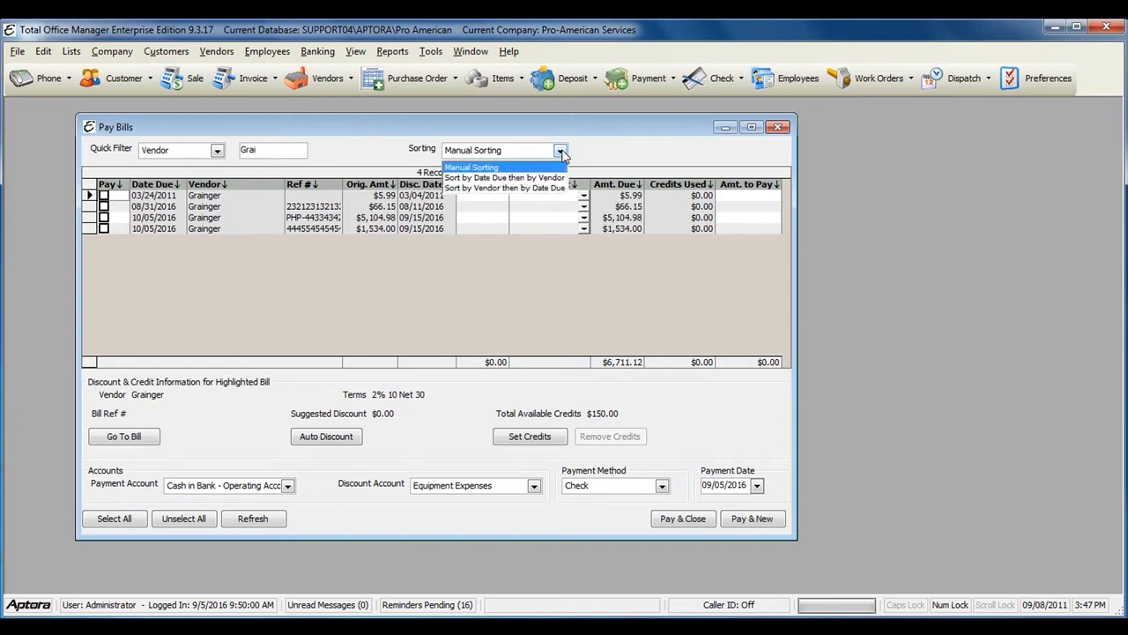
left_click(562, 154)
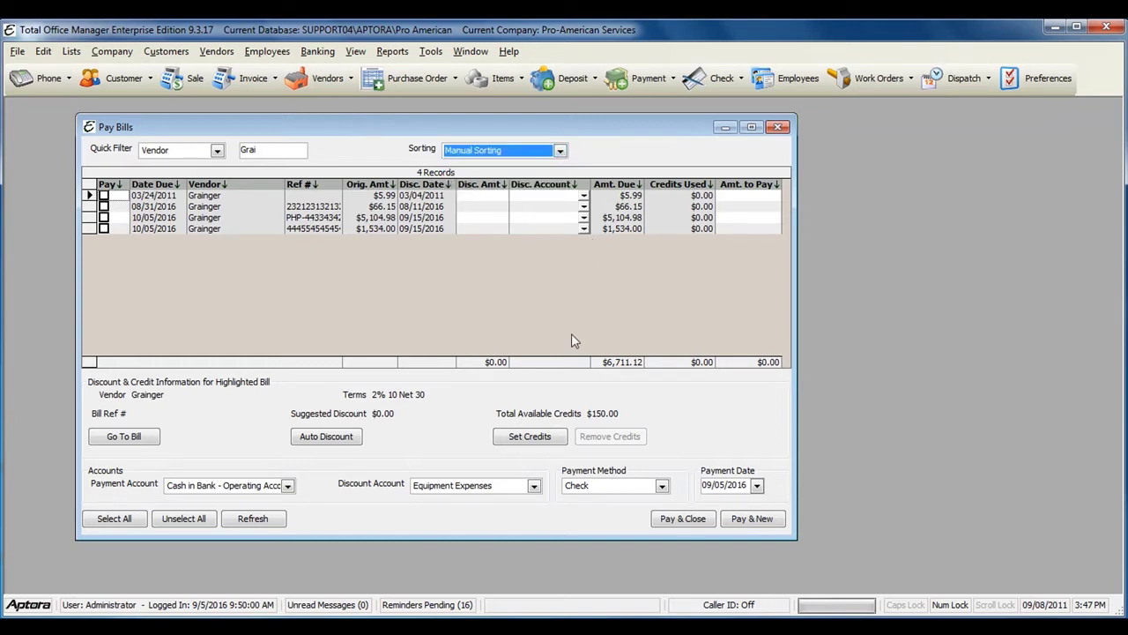
Mark all four Grainger bills for payment
left_click(104, 196)
left_click(103, 206)
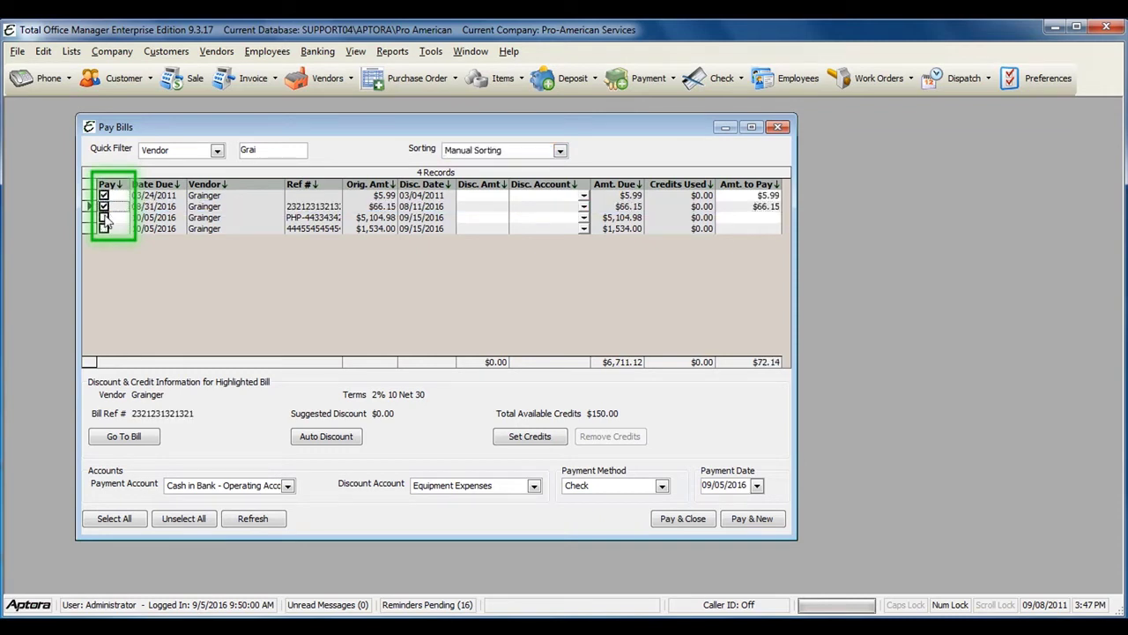
left_click(103, 218)
left_click(103, 228)
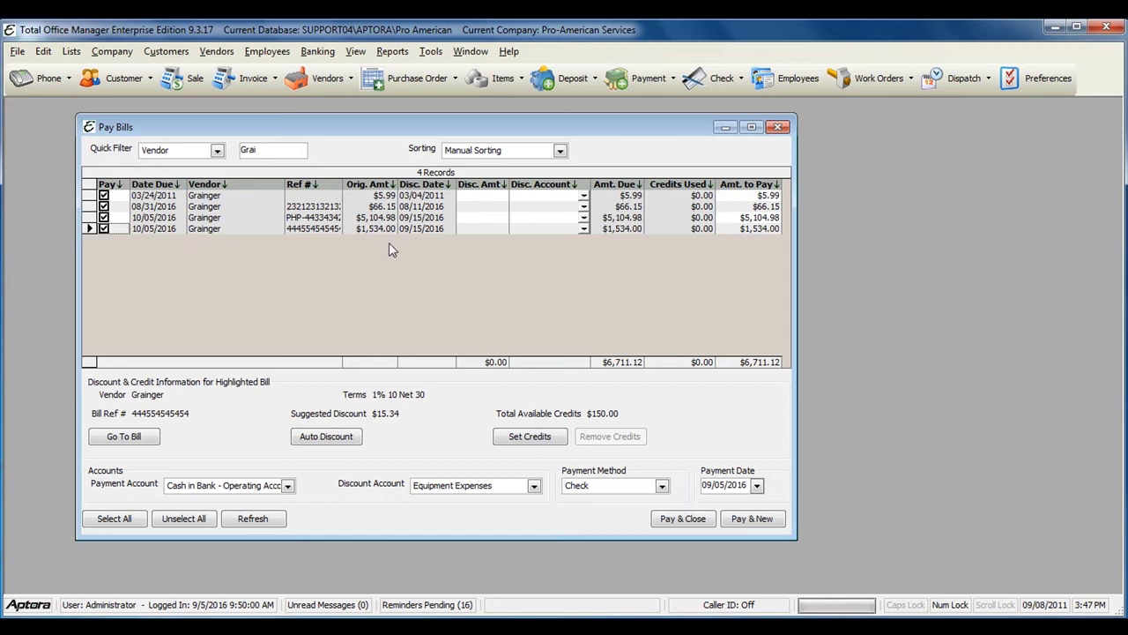
Give the 03/24/2011 bill a $0.99 discount posted to Sales - Discounts
left_click(477, 196)
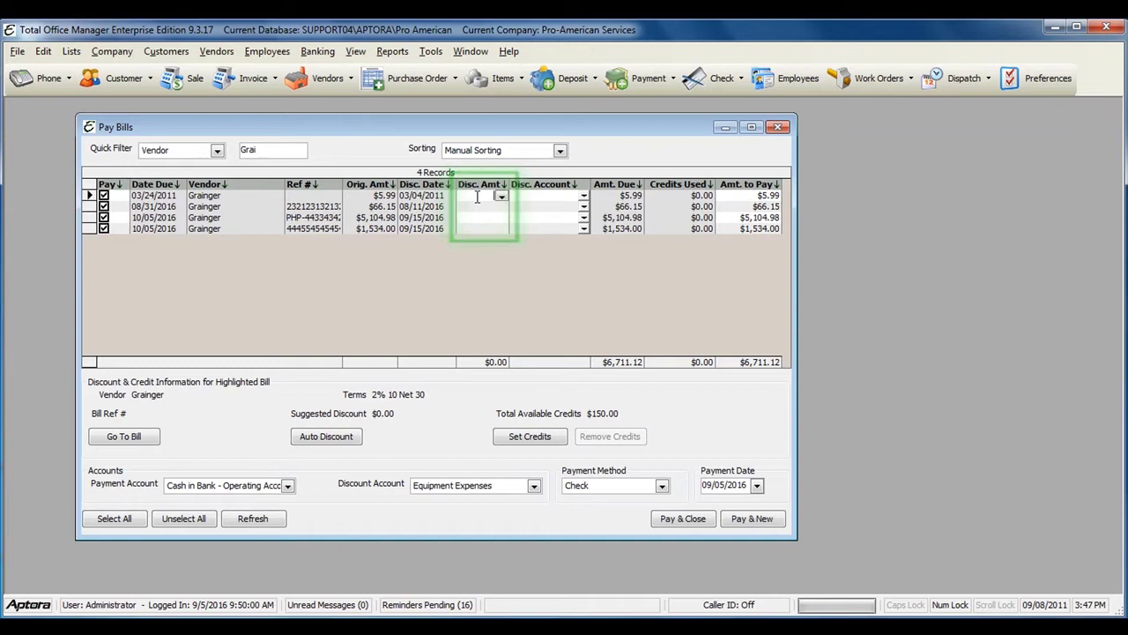
type(".50")
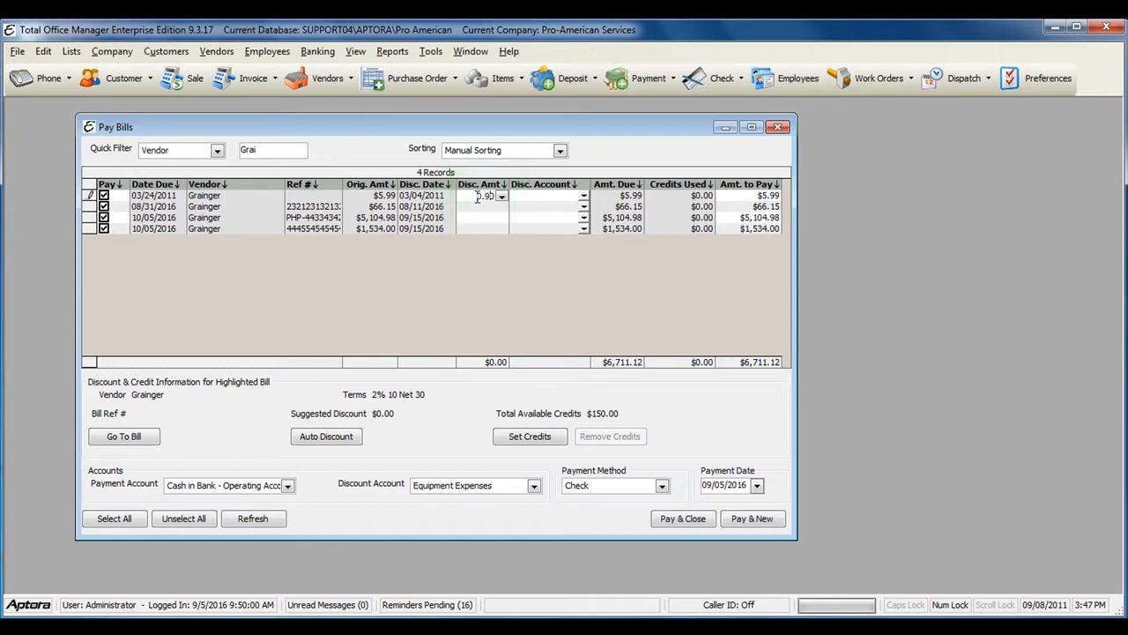
key("Tab")
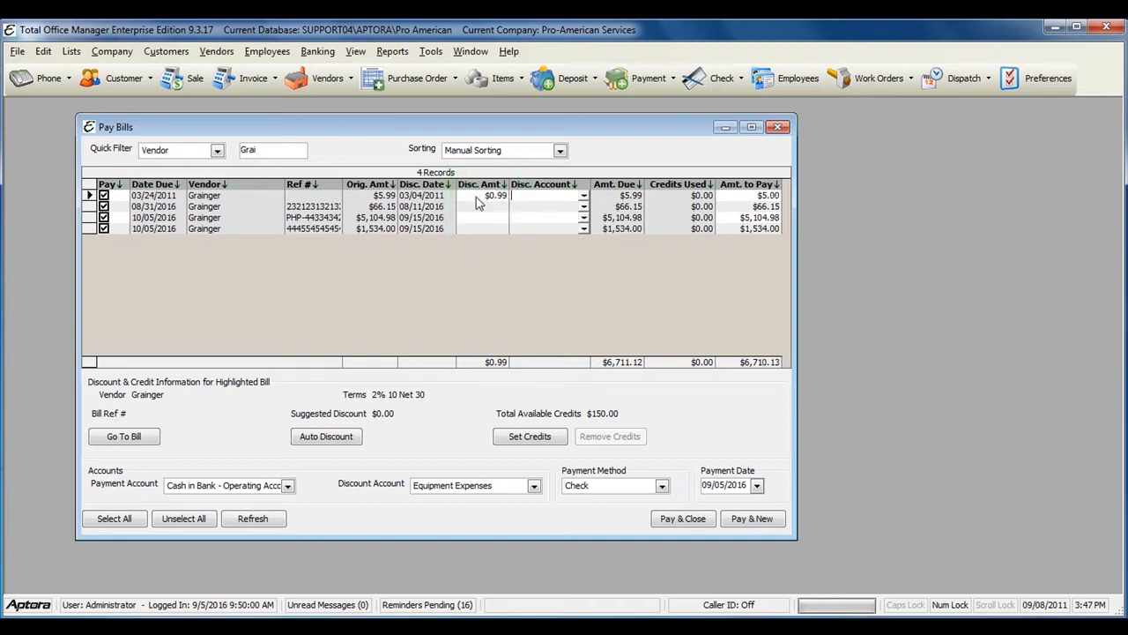
left_click(583, 197)
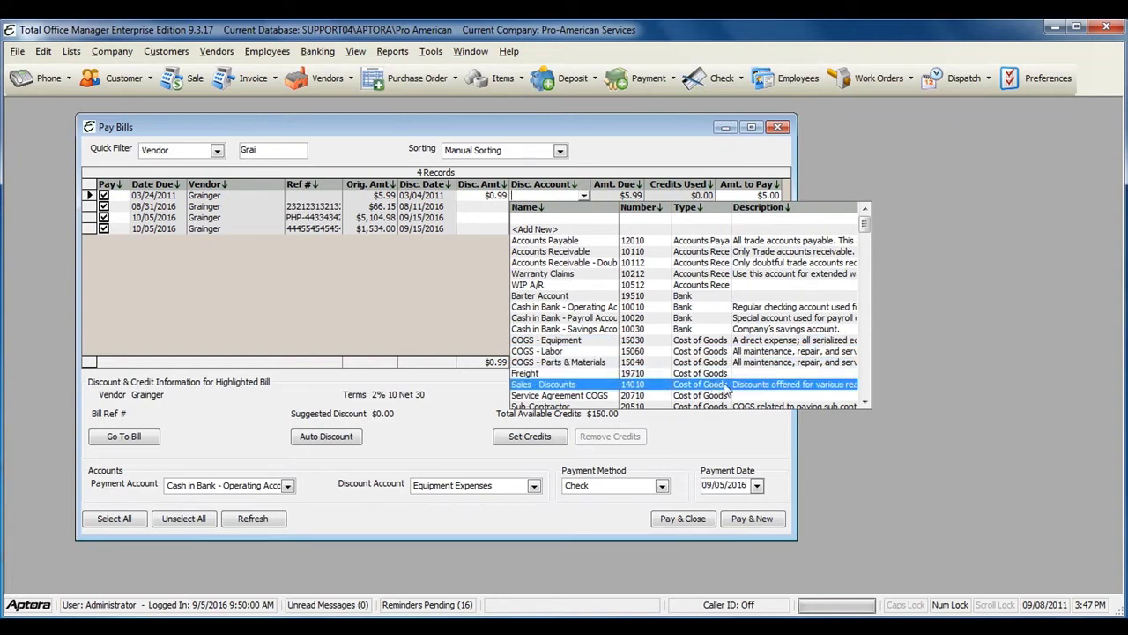
left_click(725, 389)
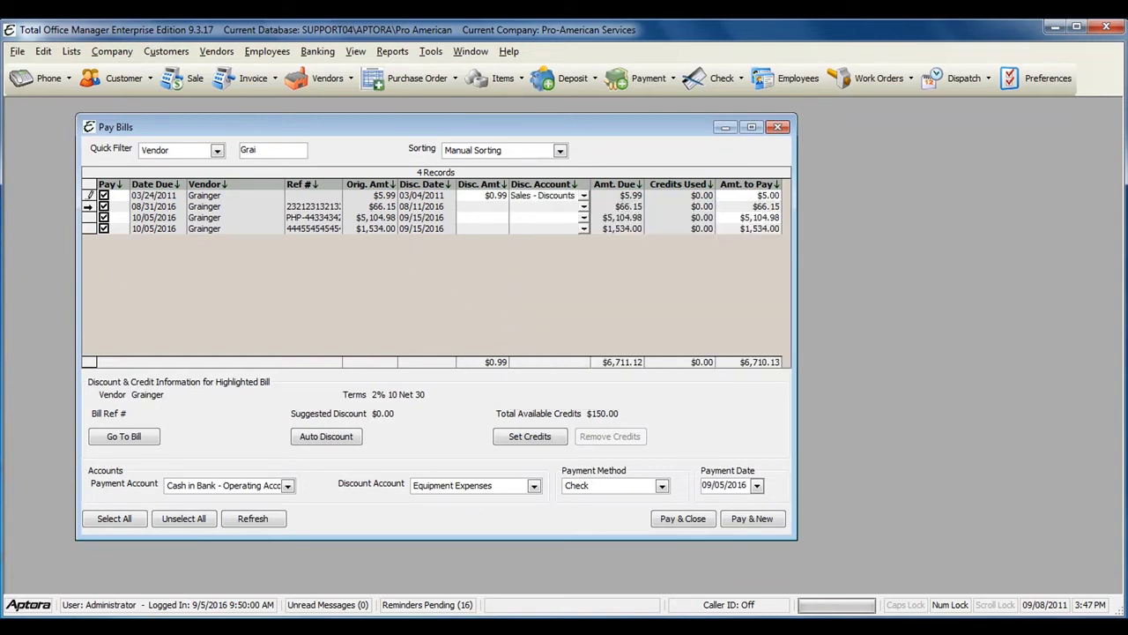
left_click(203, 206)
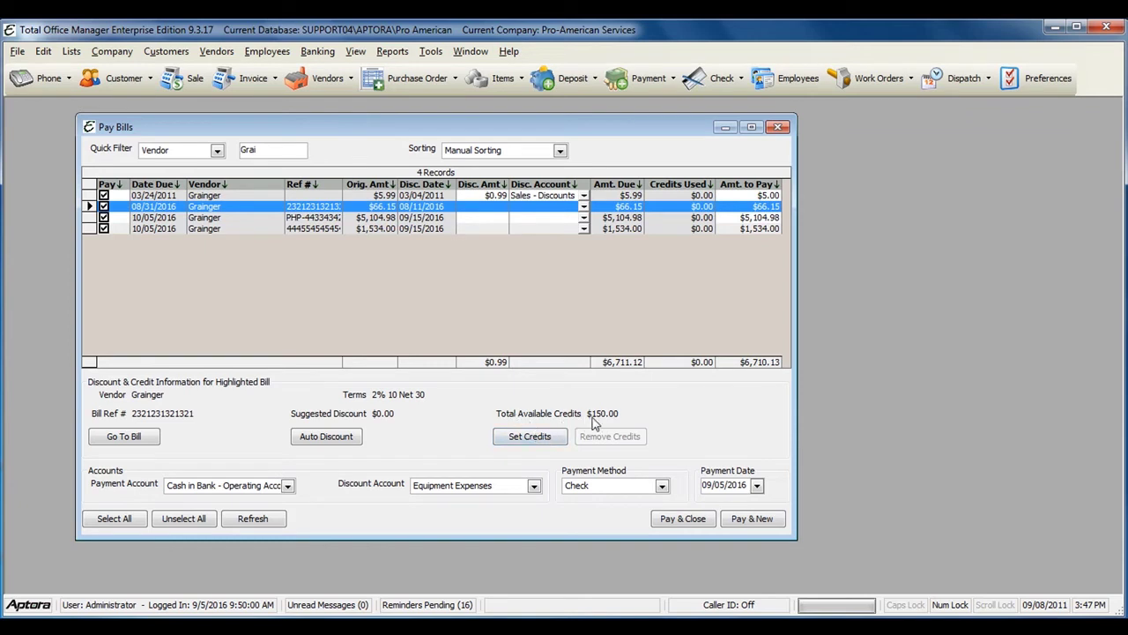
Apply $50.00 and $16.15 of Grainger credits to the 08/31/2016 bill and save
left_click(529, 438)
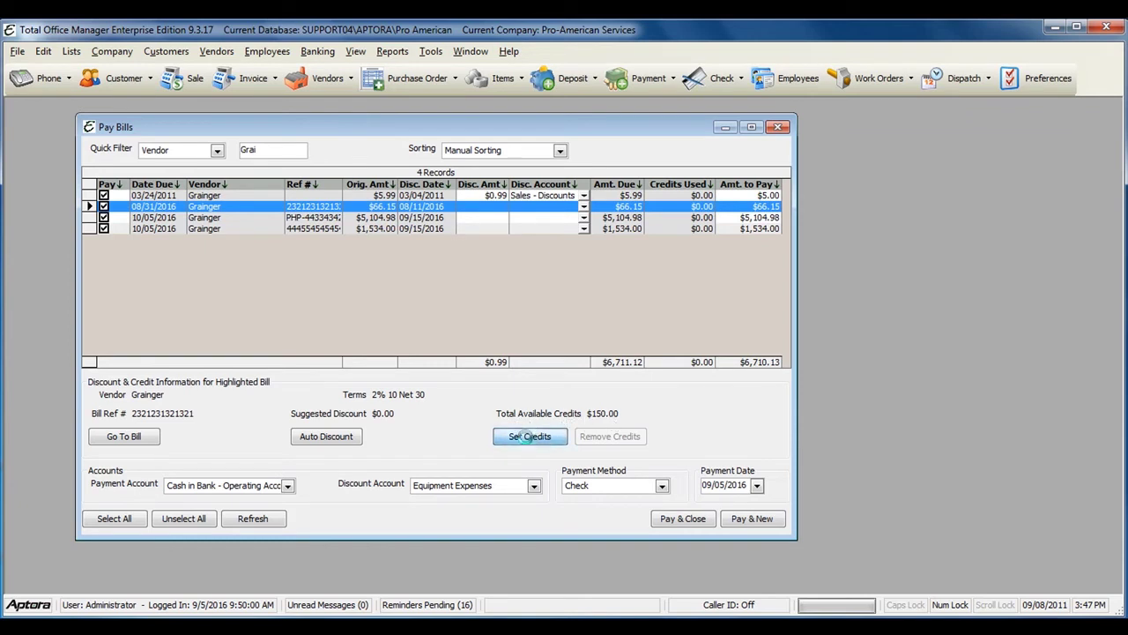
left_click_drag(480, 195, 333, 162)
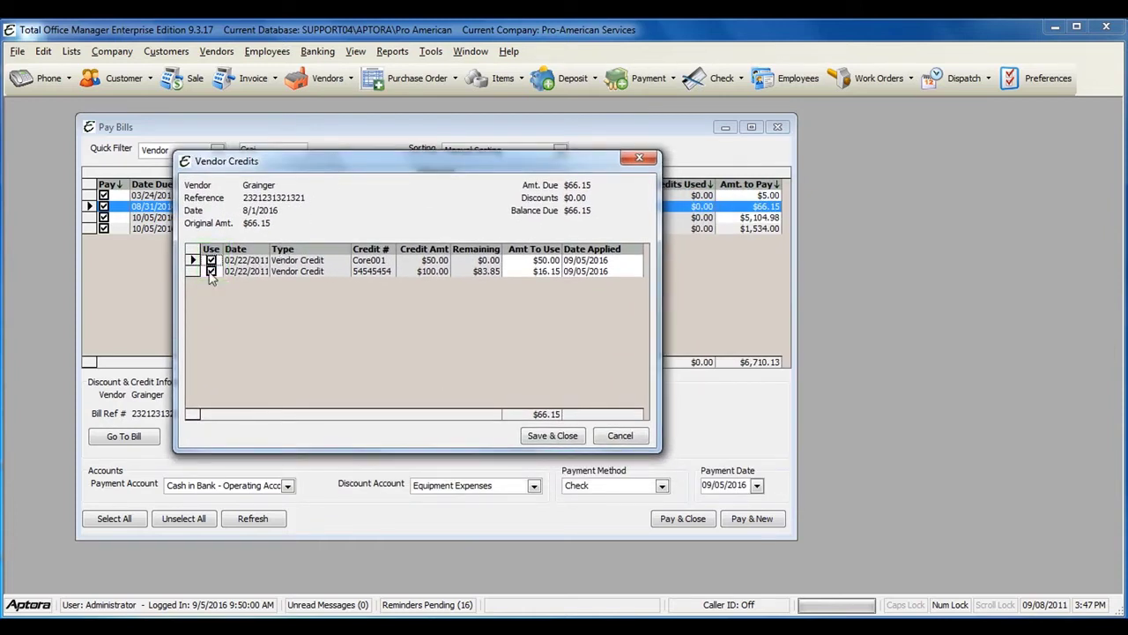
left_click(538, 260)
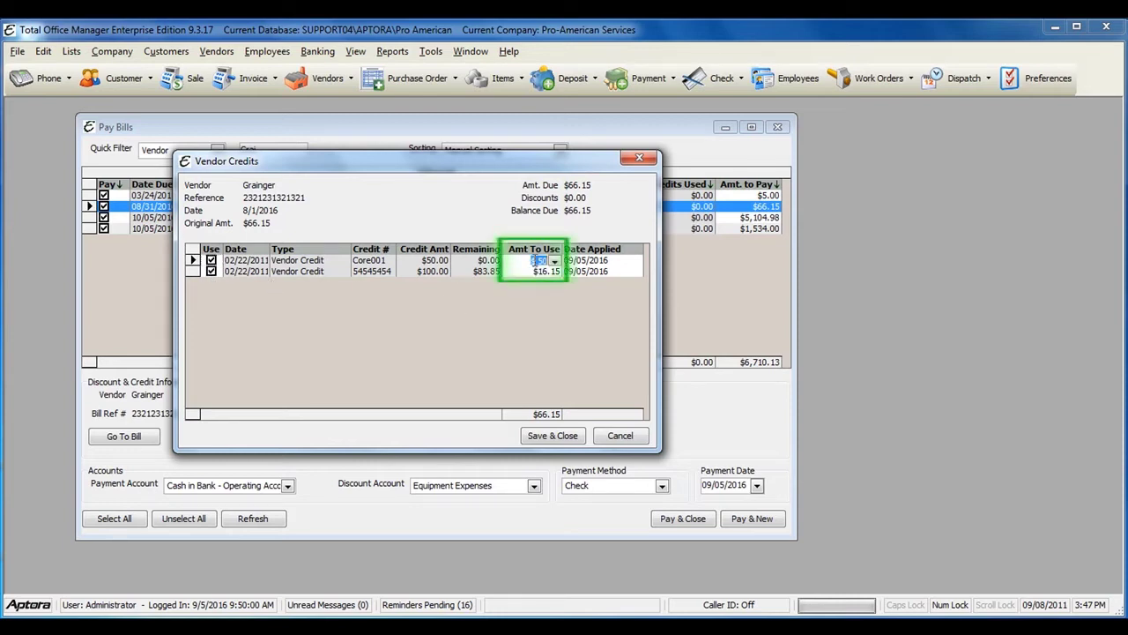
left_click(535, 270)
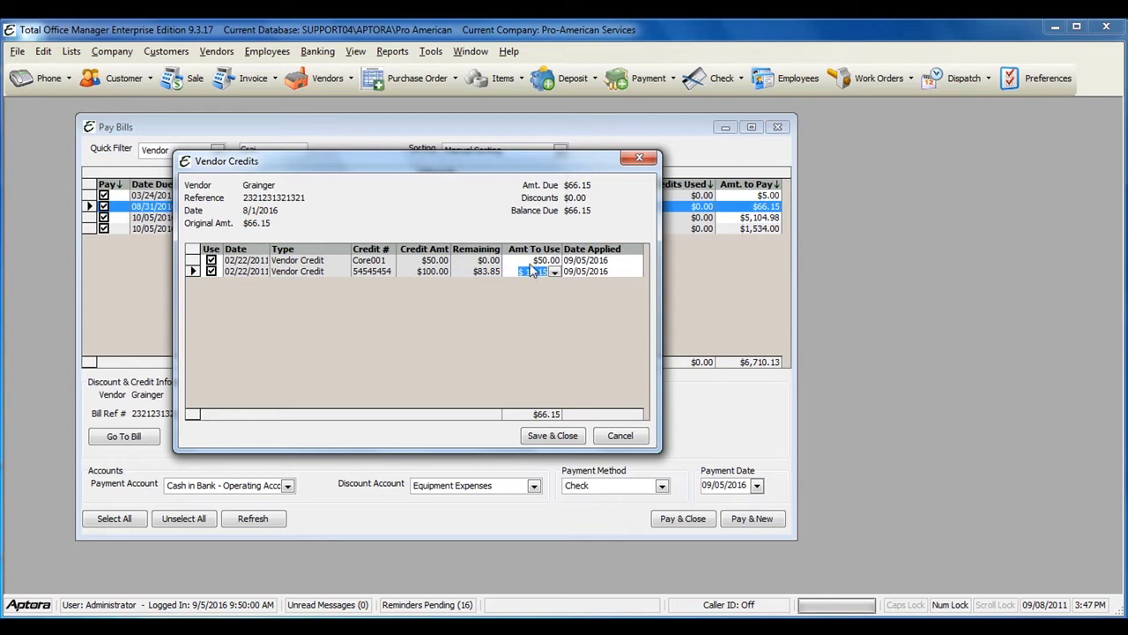
left_click(553, 435)
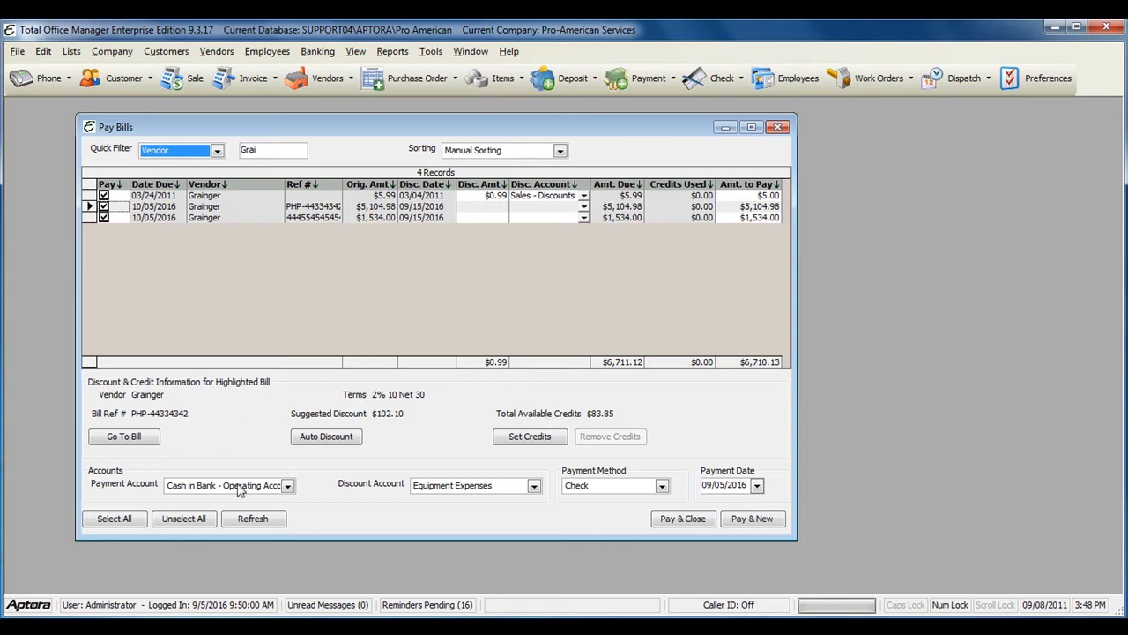
Keep the operating account, Check method and 09/05/2016 date, then pay the checked bills
left_click(287, 485)
left_click(287, 485)
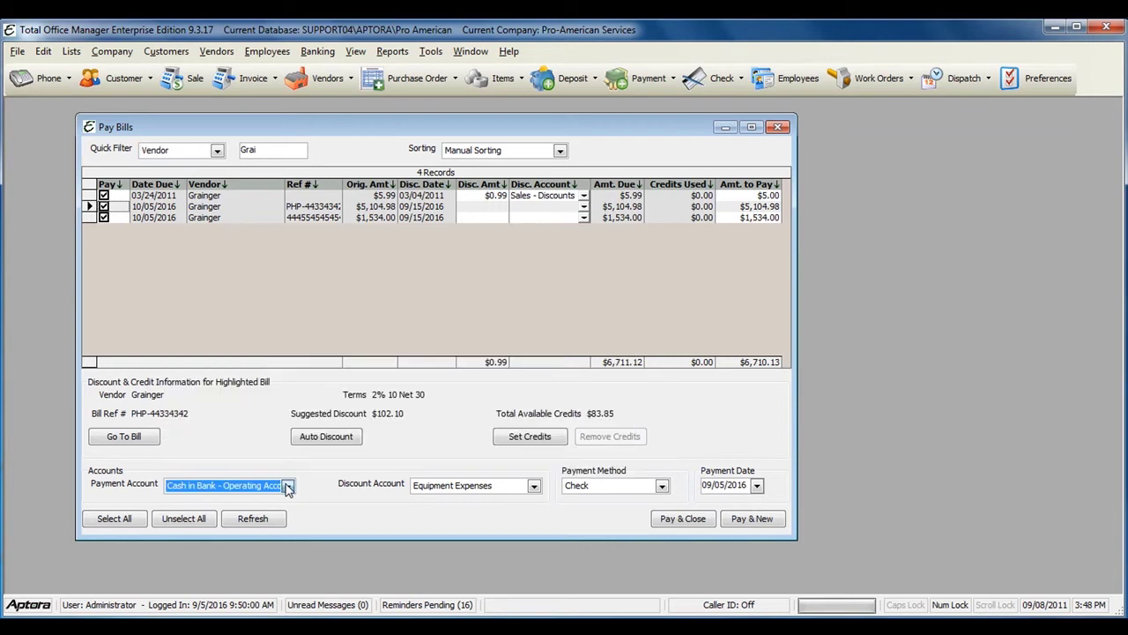
left_click(308, 480)
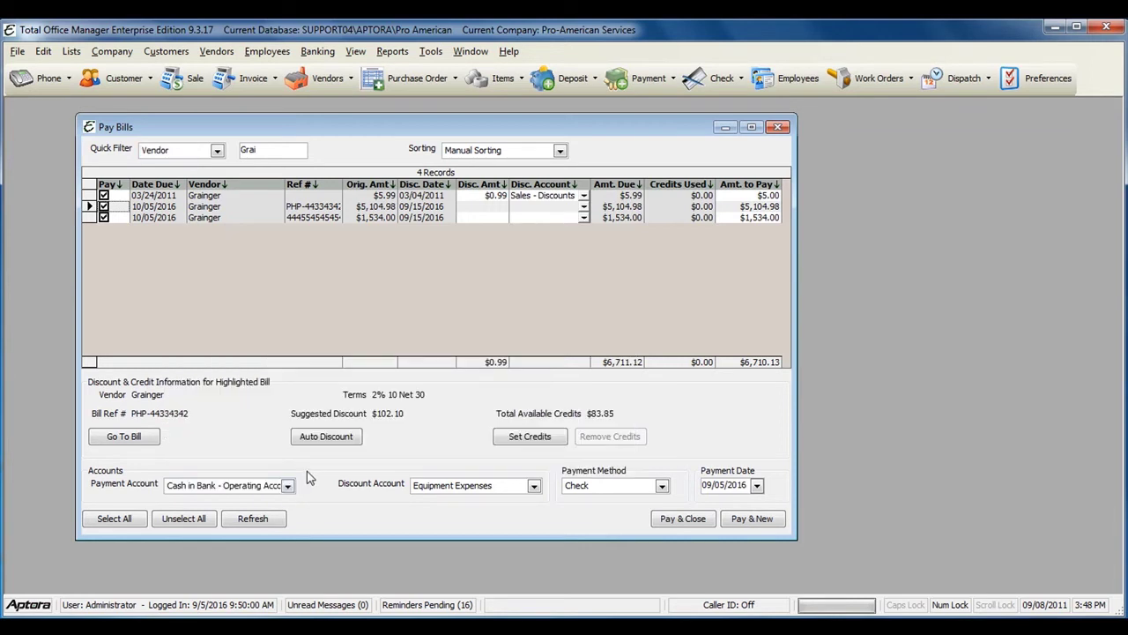
left_click(662, 487)
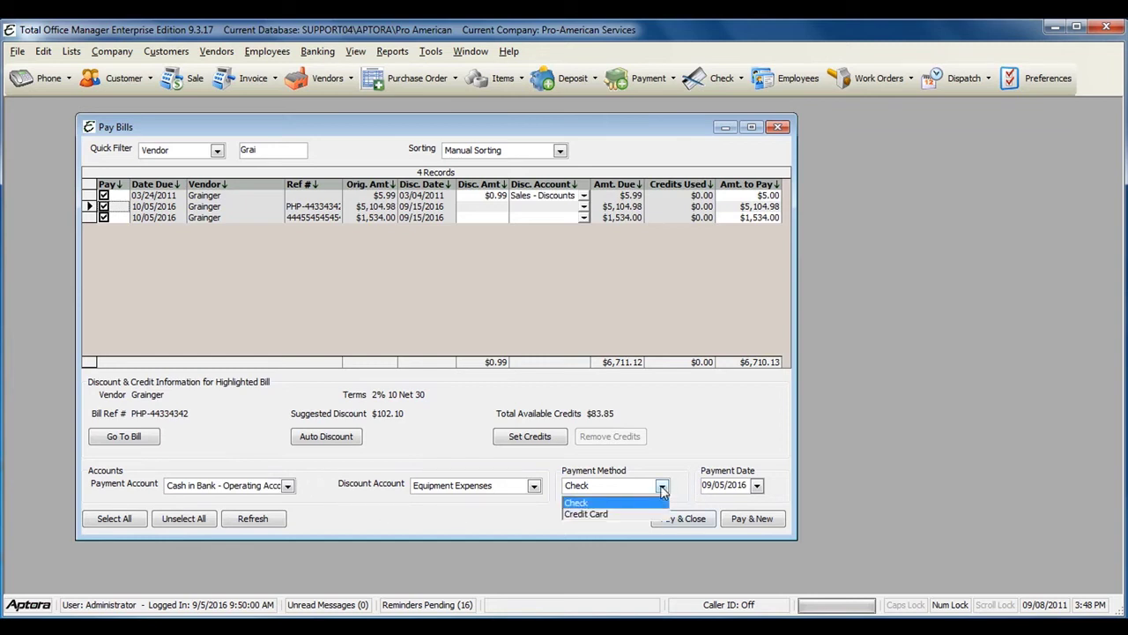
left_click(662, 487)
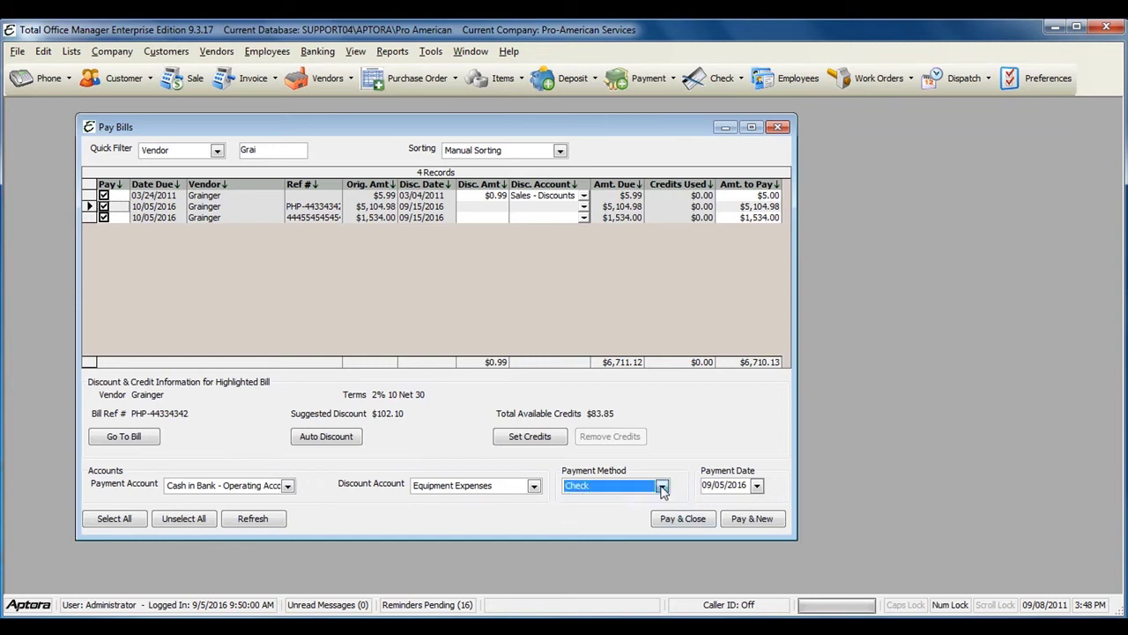
left_click(756, 486)
left_click(756, 487)
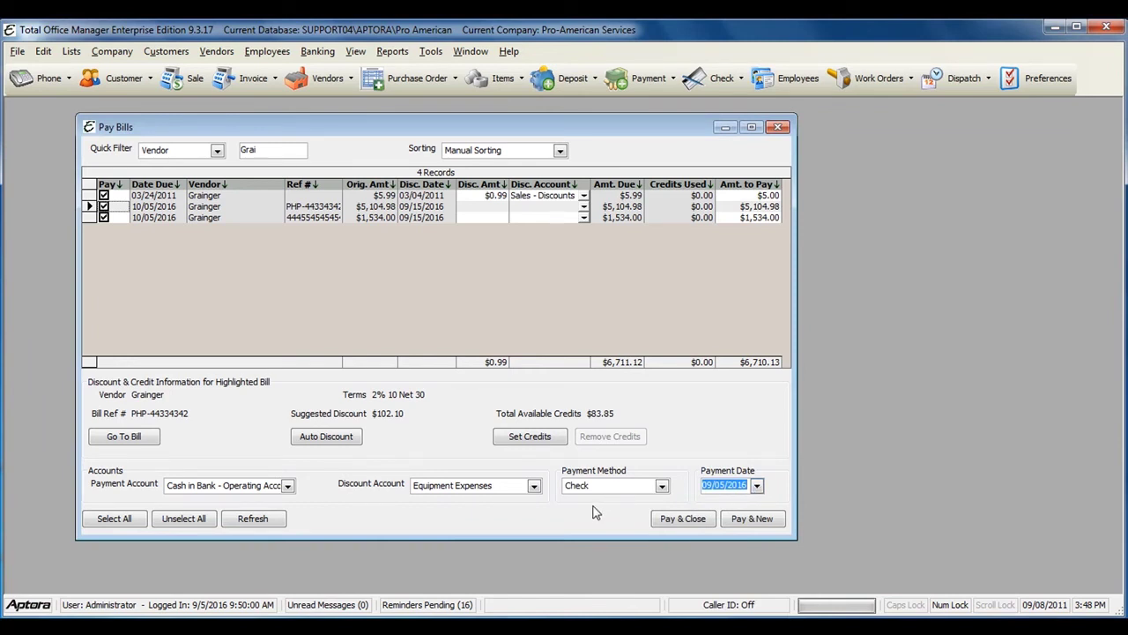
left_click(679, 520)
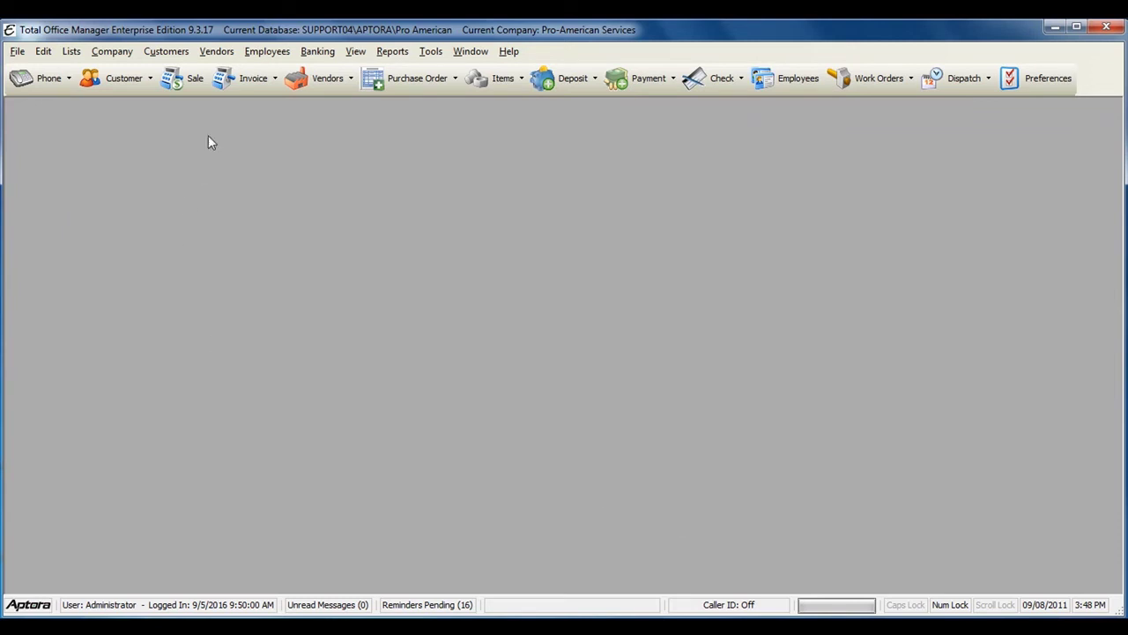
Open the Check List from the Banking menu
left_click(311, 53)
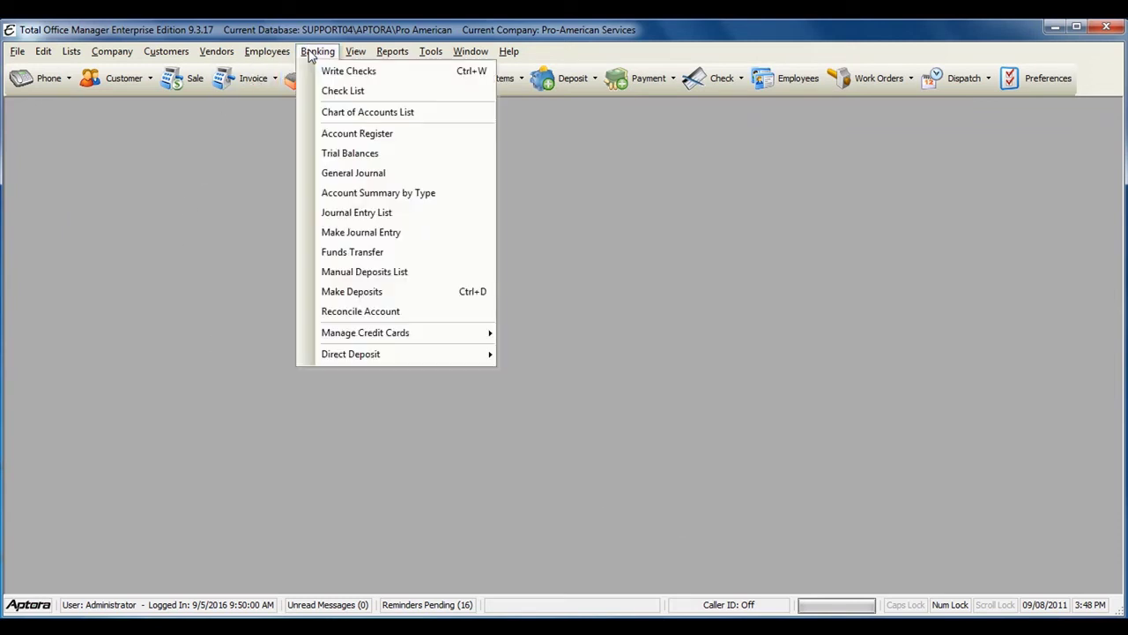
left_click(343, 91)
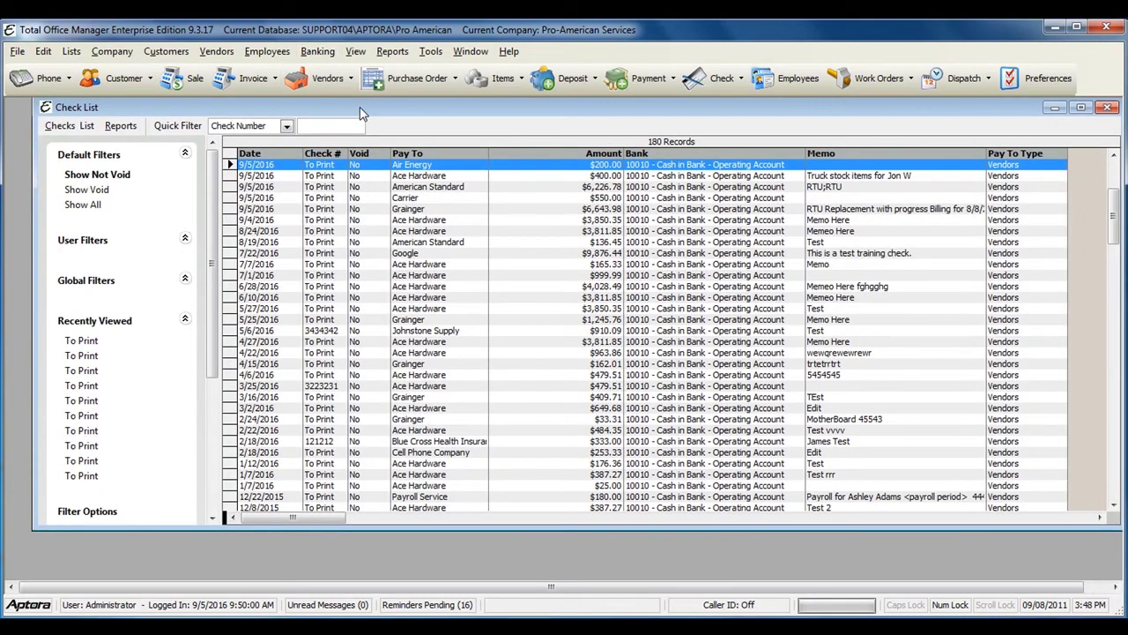
left_click_drag(309, 104, 306, 117)
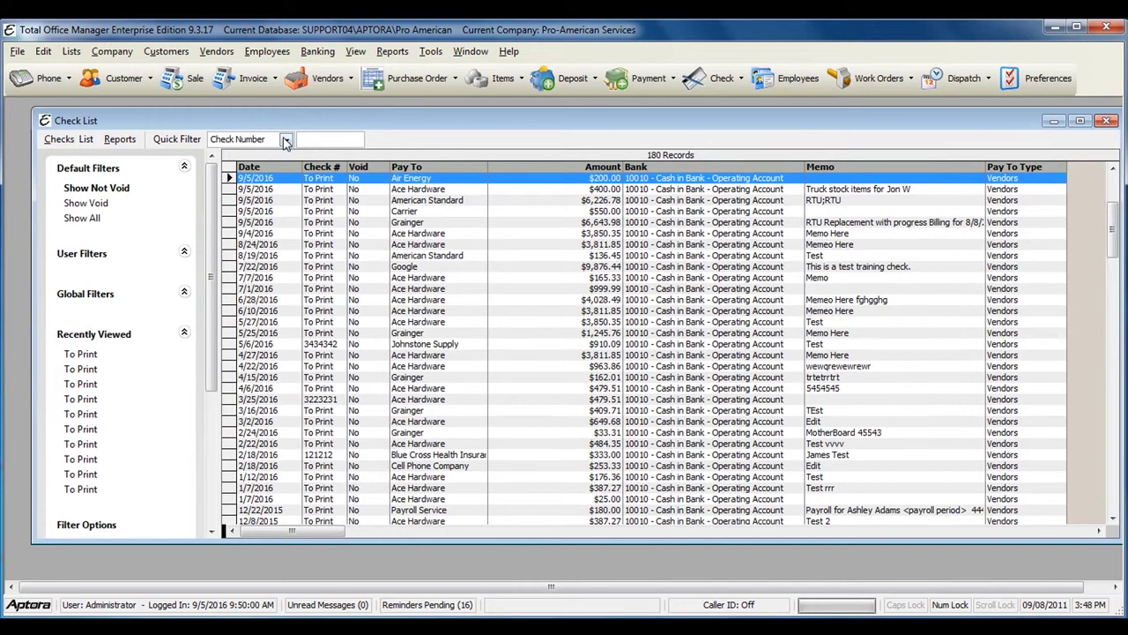
Filter checks by Pay To 'Gr' and open the $1,034.15 Grainger check
left_click(285, 140)
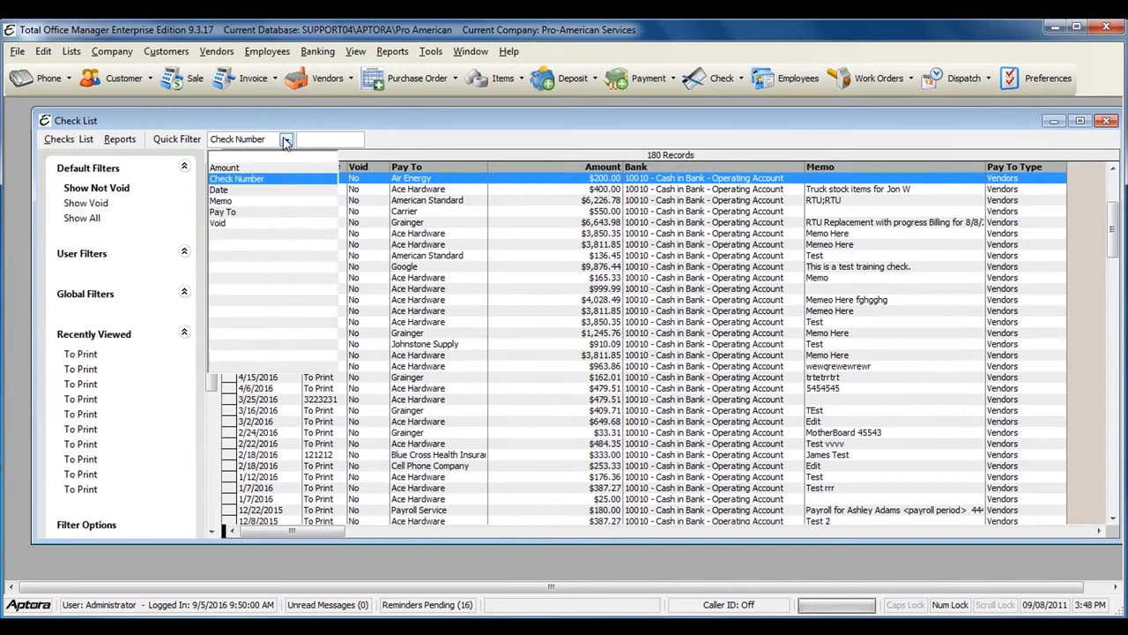
left_click(229, 211)
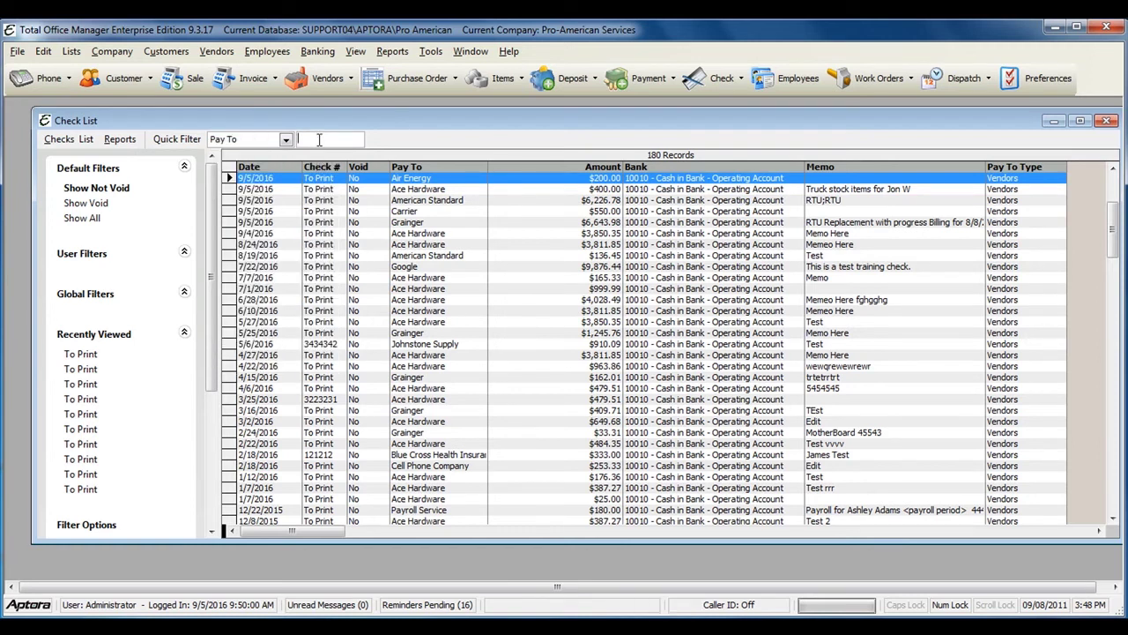
type("Grain")
key("Return")
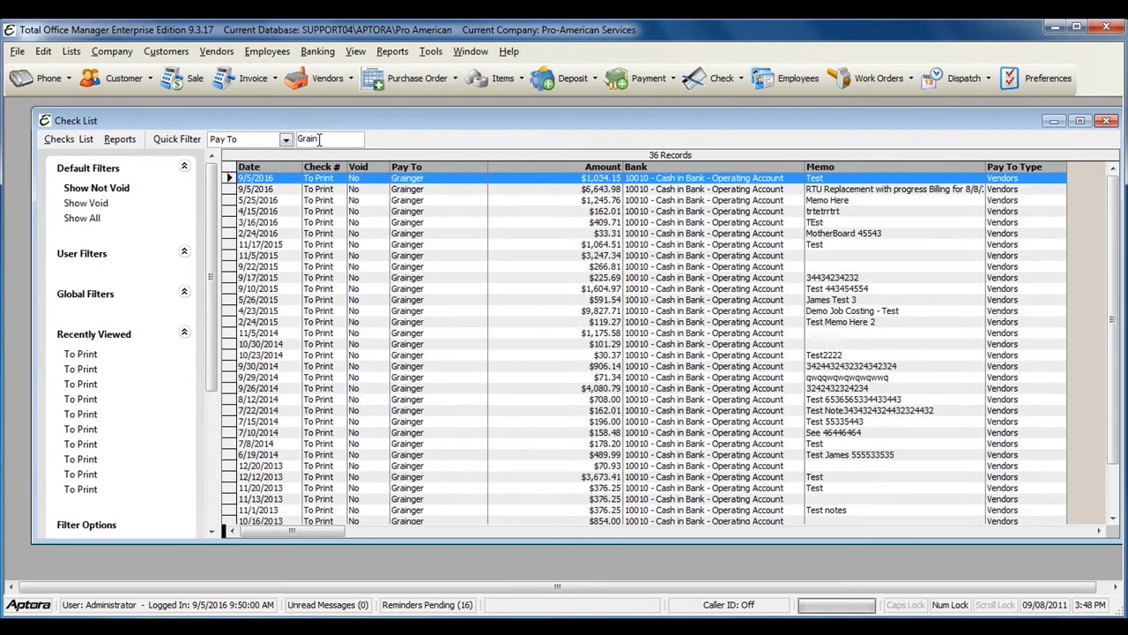
double_click(361, 181)
left_click_drag(555, 117, 495, 132)
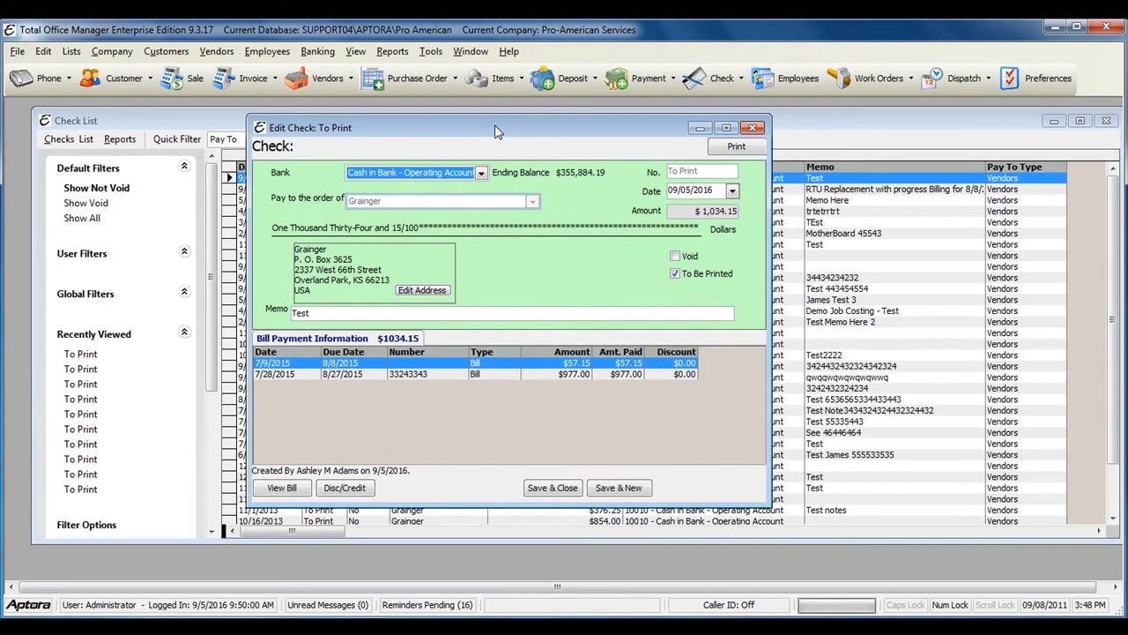
Close the $1,034.15 check, review the $6,643.98 check's bill lines, then close it
left_click(306, 363)
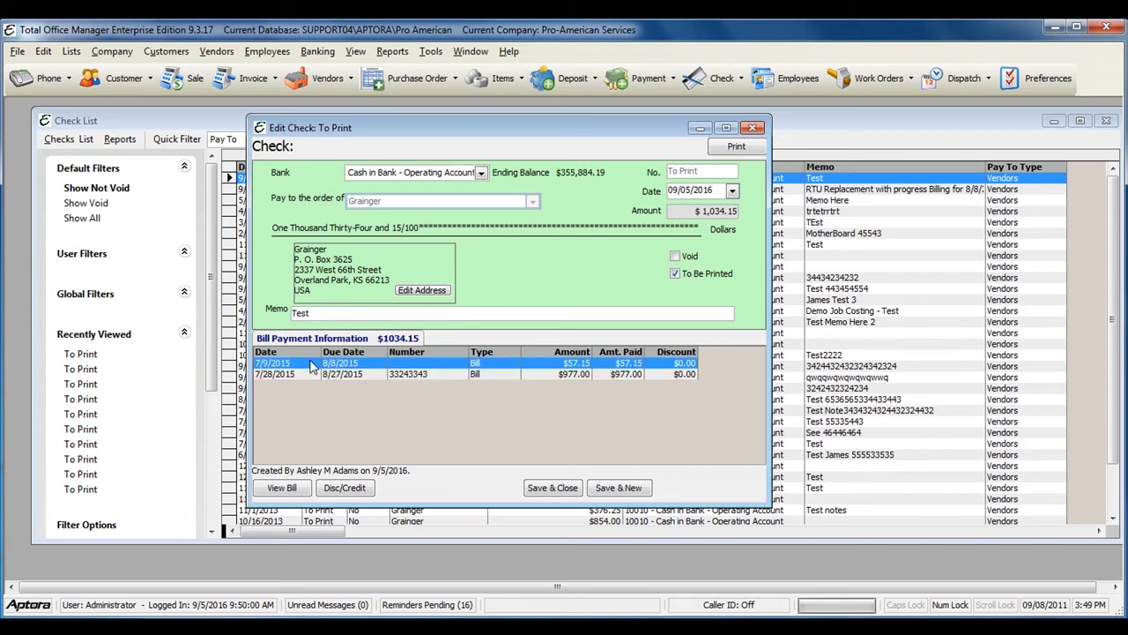
left_click(753, 128)
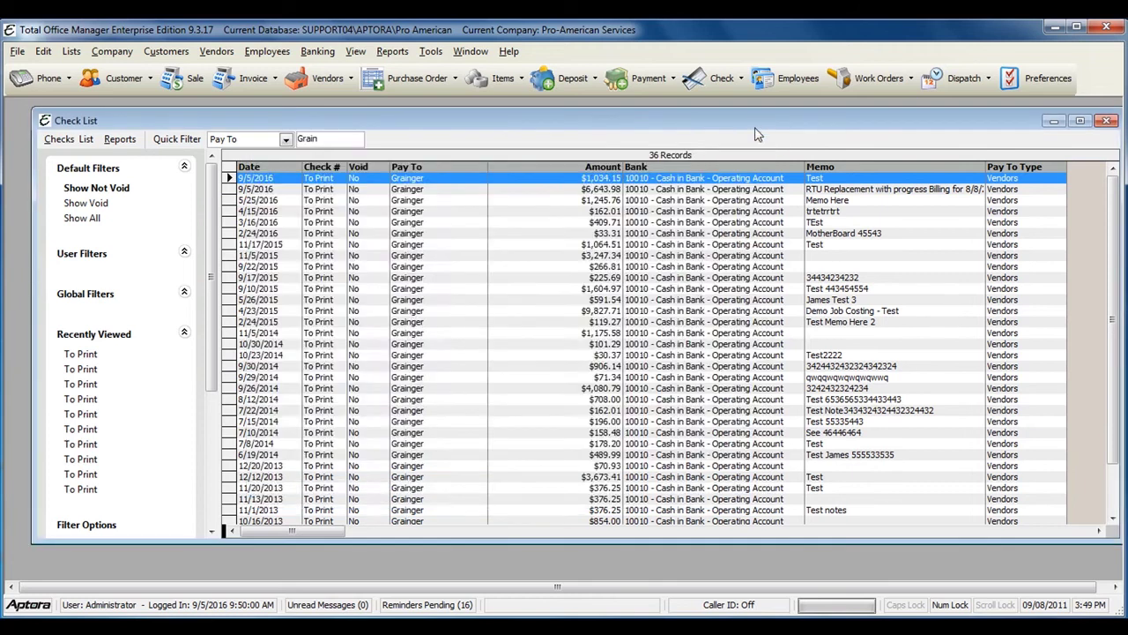
double_click(294, 192)
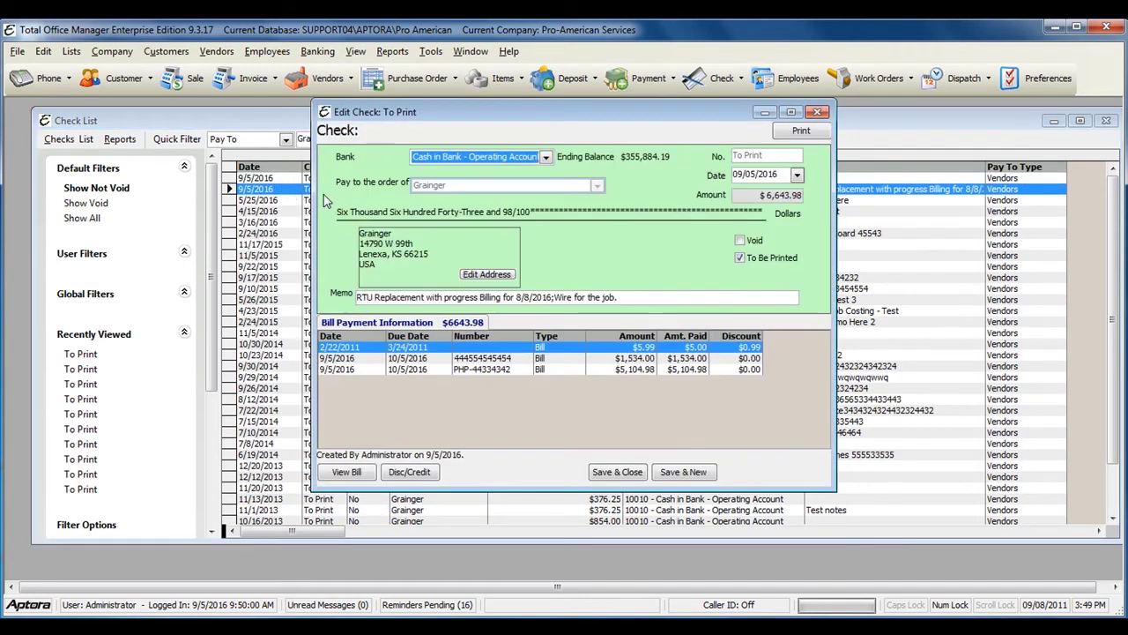
left_click_drag(634, 114, 556, 129)
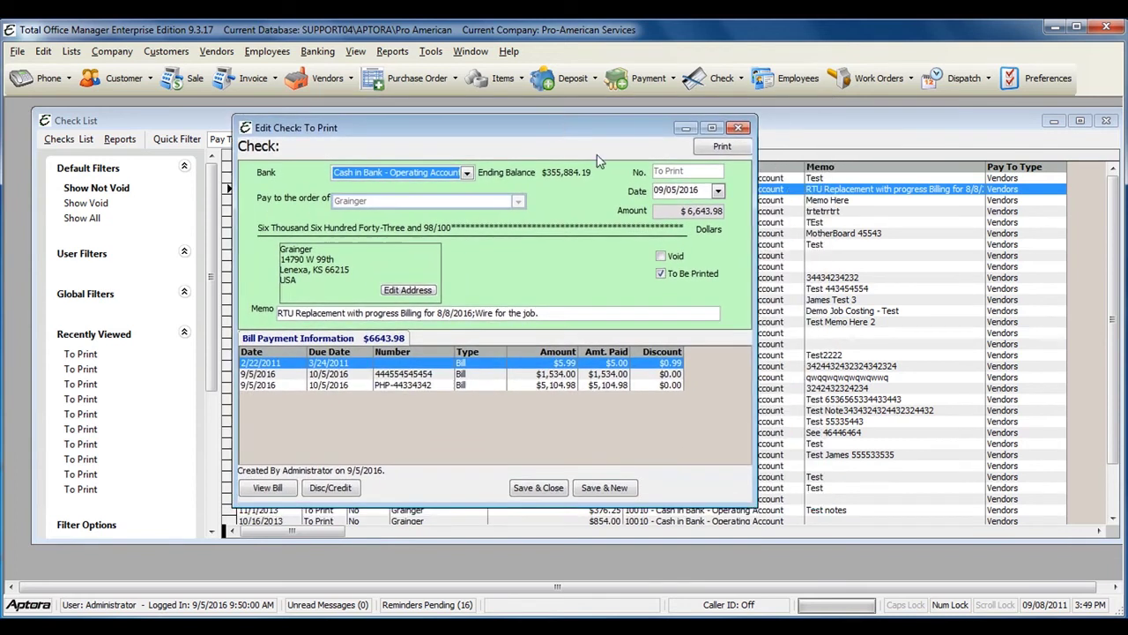
left_click(670, 375)
left_click(670, 386)
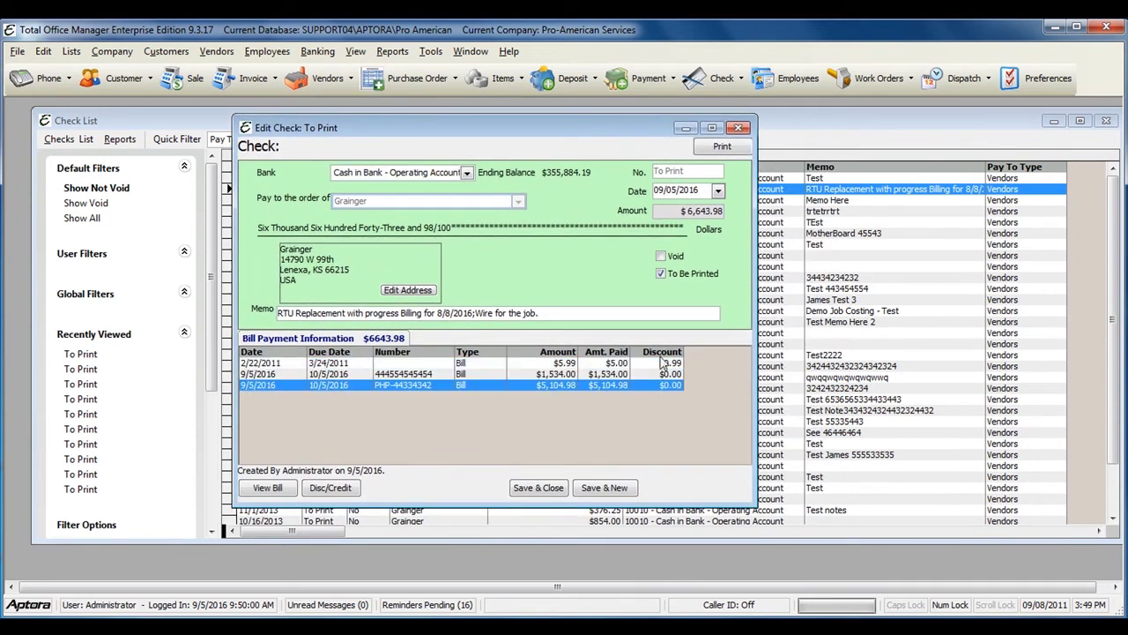
left_click(738, 127)
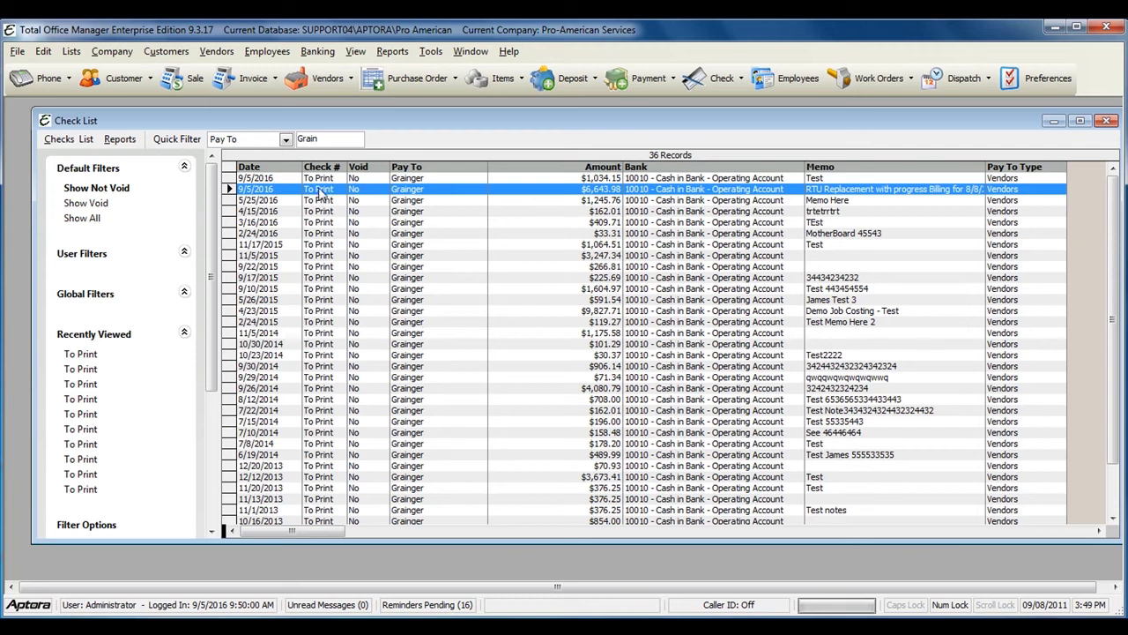
left_click(120, 139)
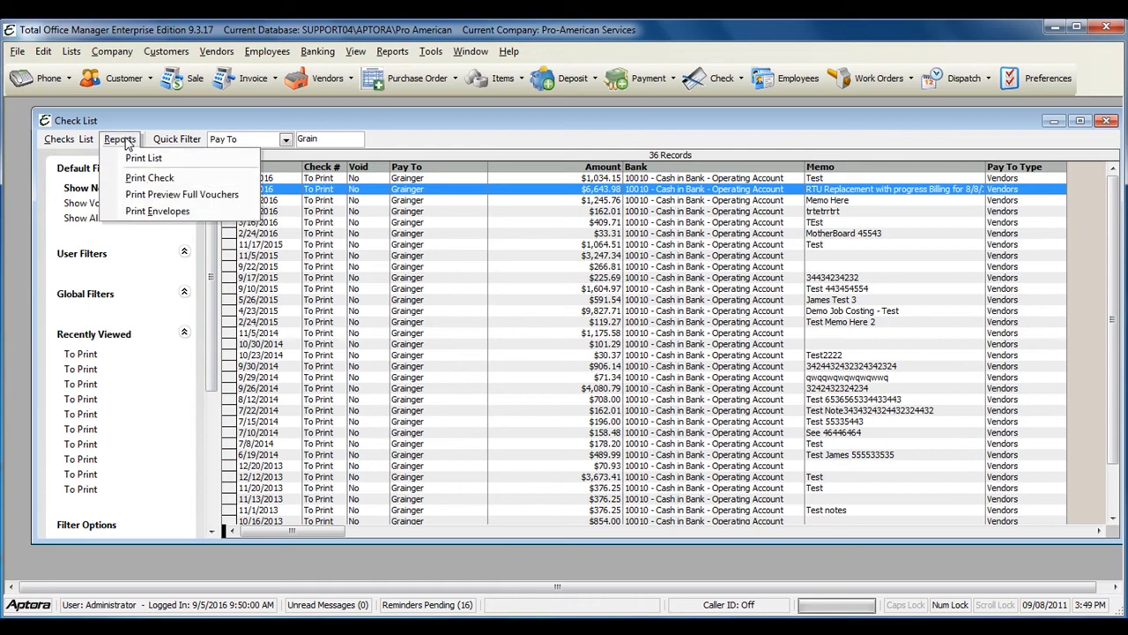
left_click(172, 199)
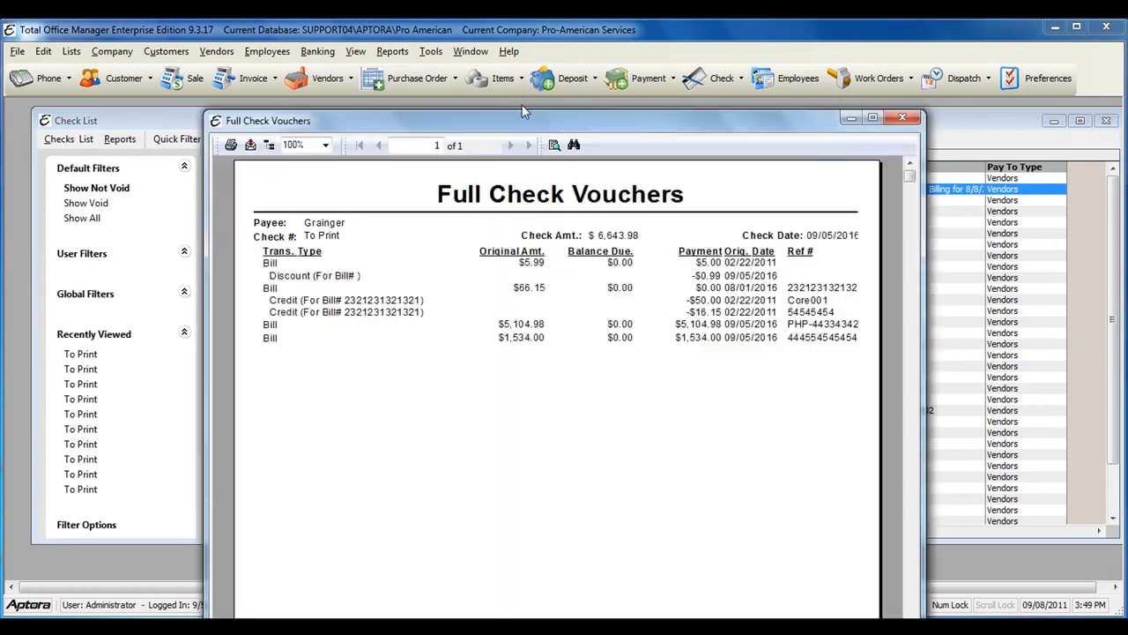
left_click_drag(526, 113, 473, 101)
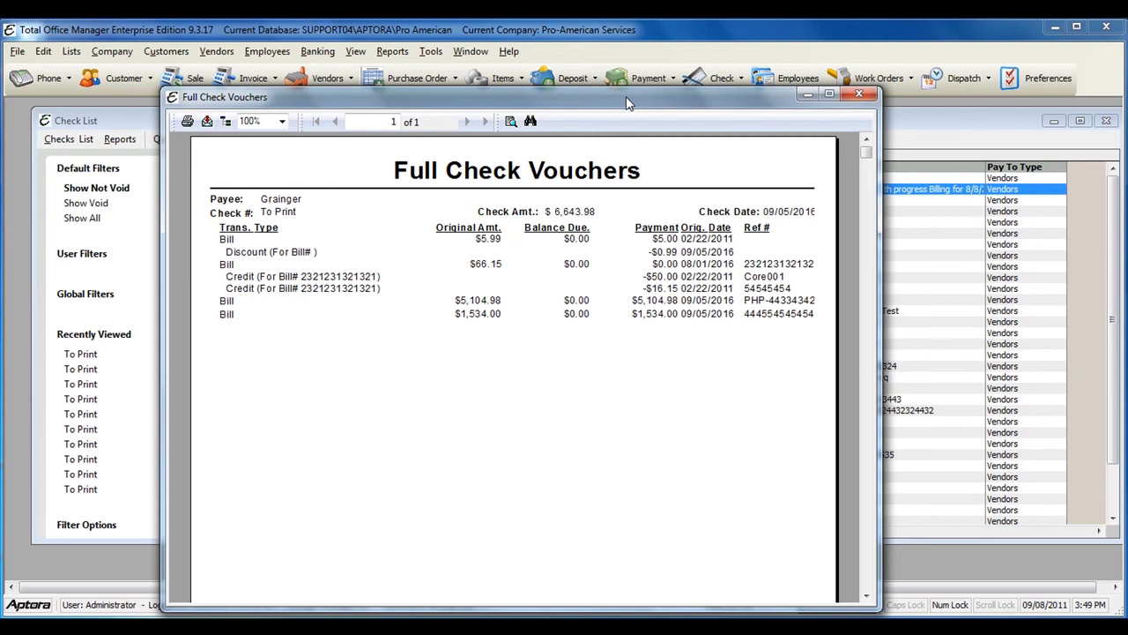
left_click_drag(626, 104, 632, 55)
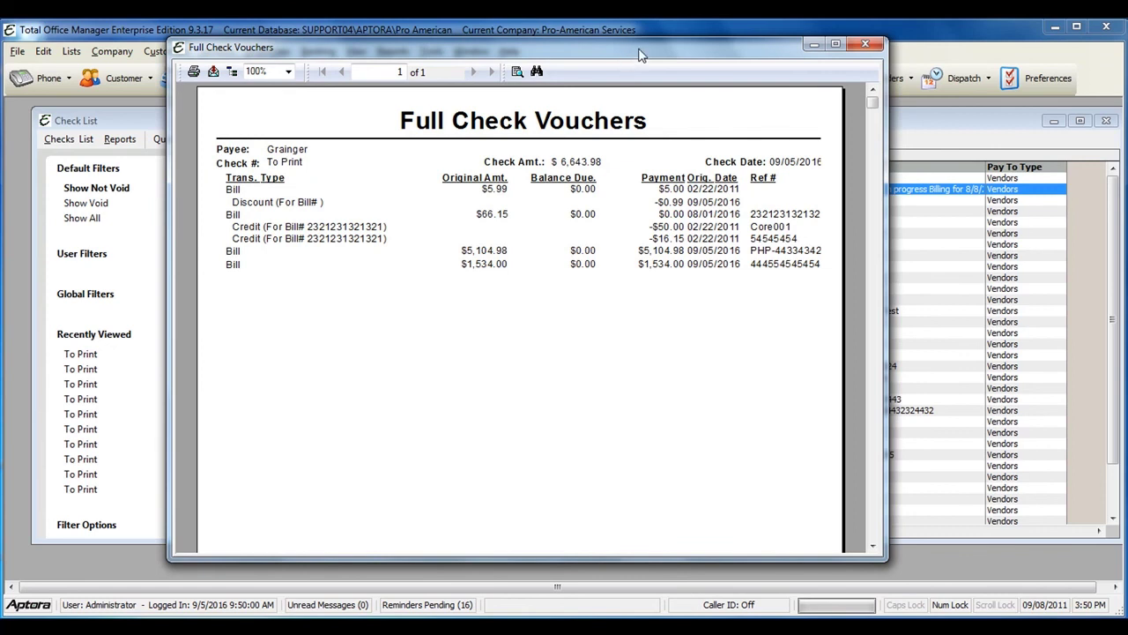
left_click(864, 43)
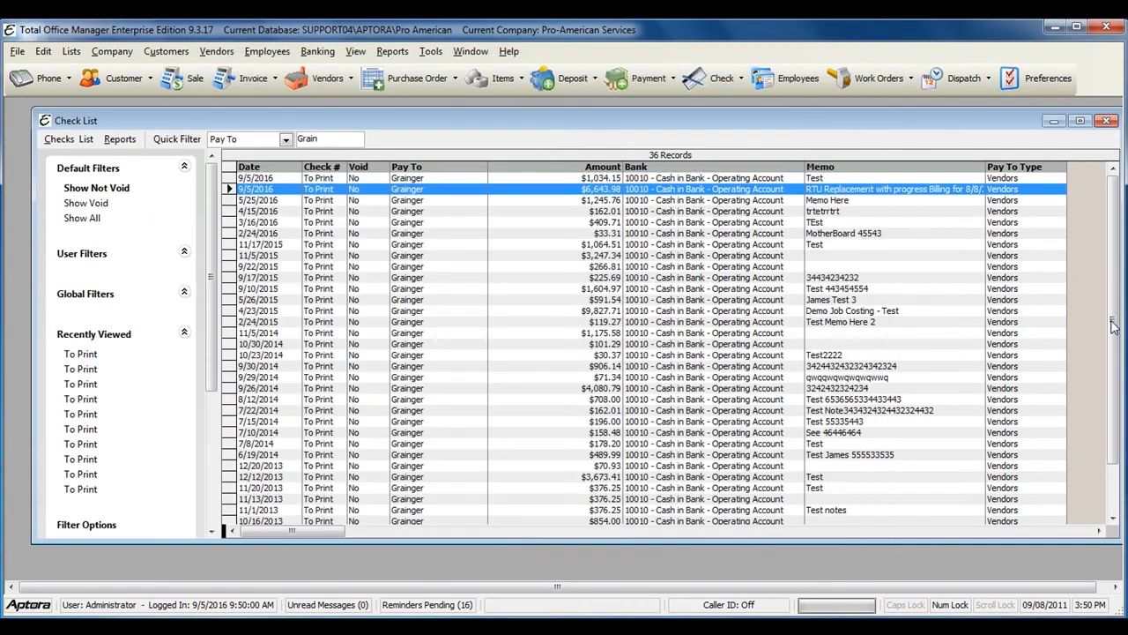